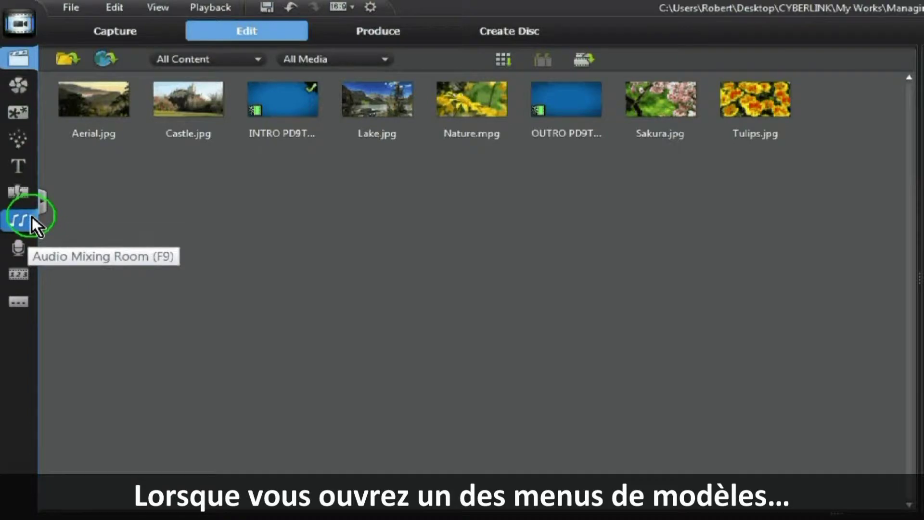
Step: Open the Title Room template library, select the Christmas 001 template and show the category folders
left_click(18, 167)
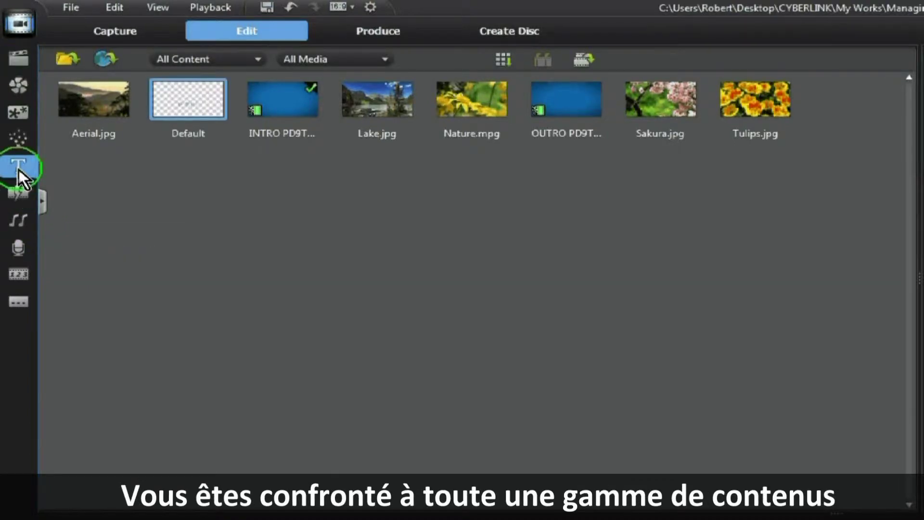
left_click(113, 261)
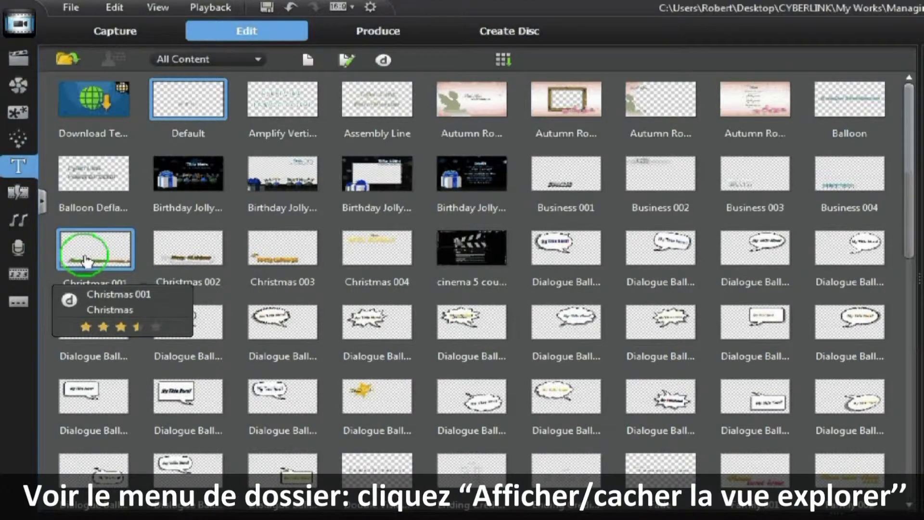
left_click(41, 206)
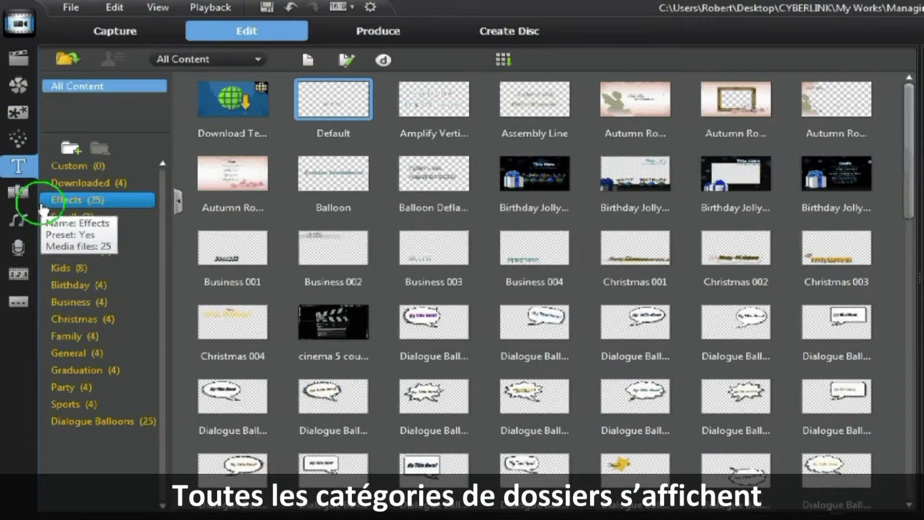
Step: Browse the Effects, Vacation, Kids and Business title categories, then return to All Content
left_click(95, 202)
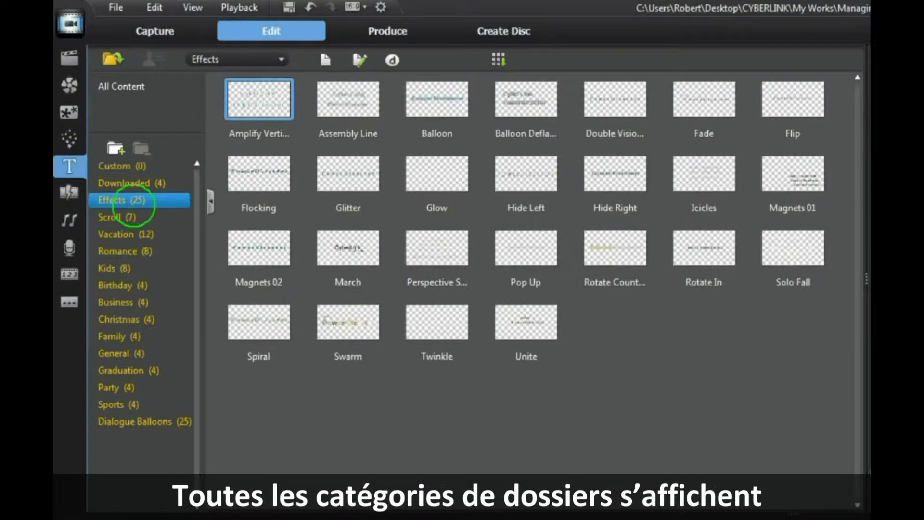
left_click(139, 202)
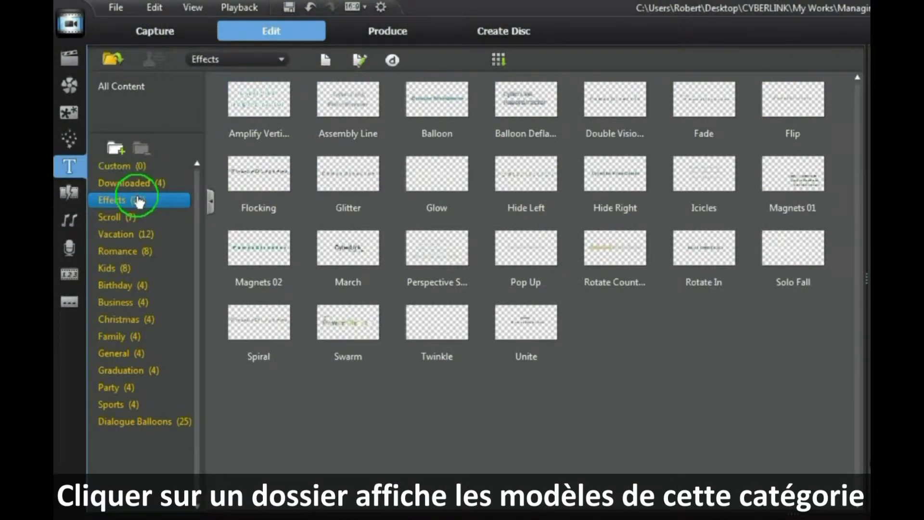
left_click(127, 237)
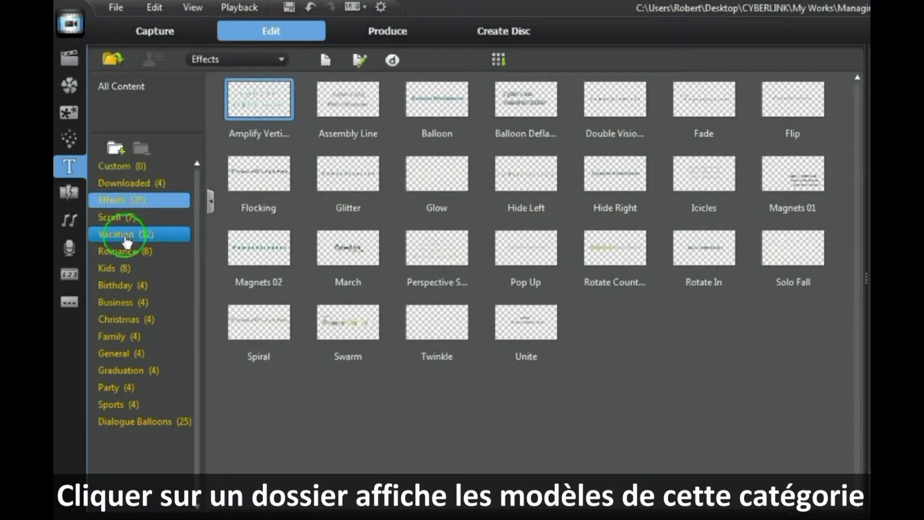
left_click(111, 270)
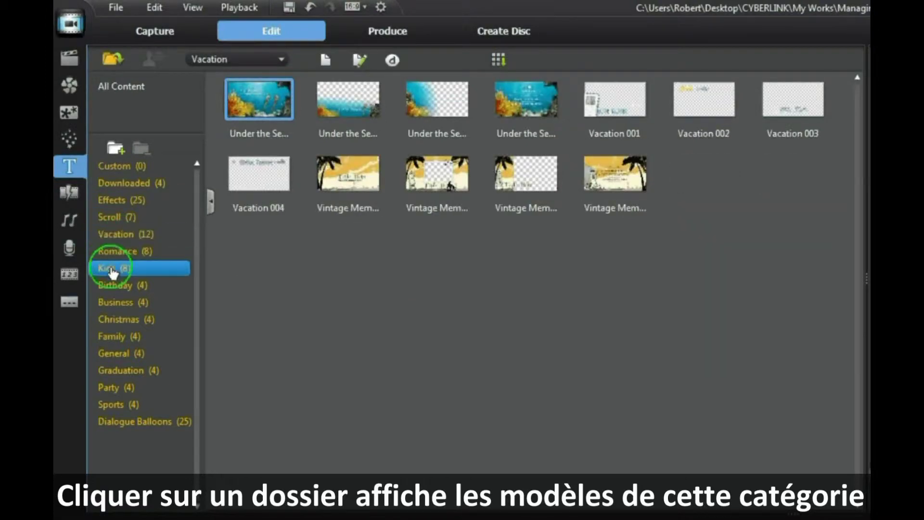
left_click(112, 303)
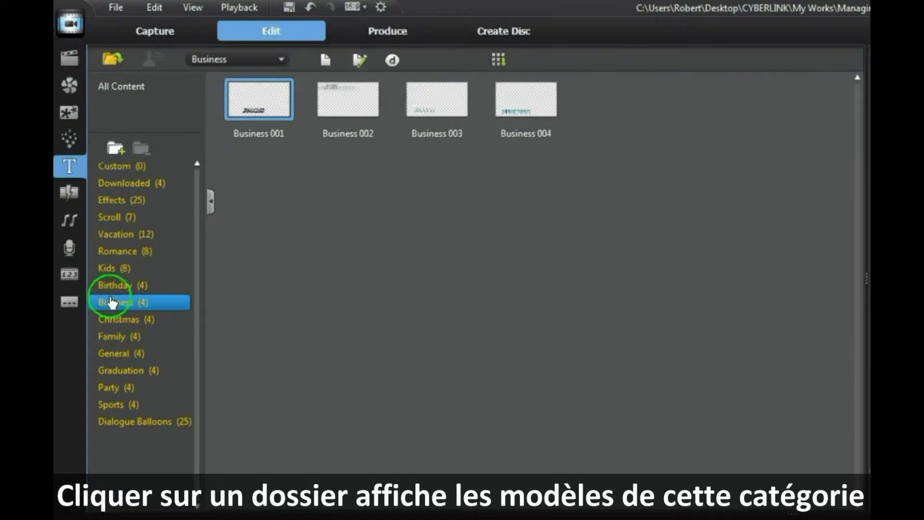
left_click(302, 124)
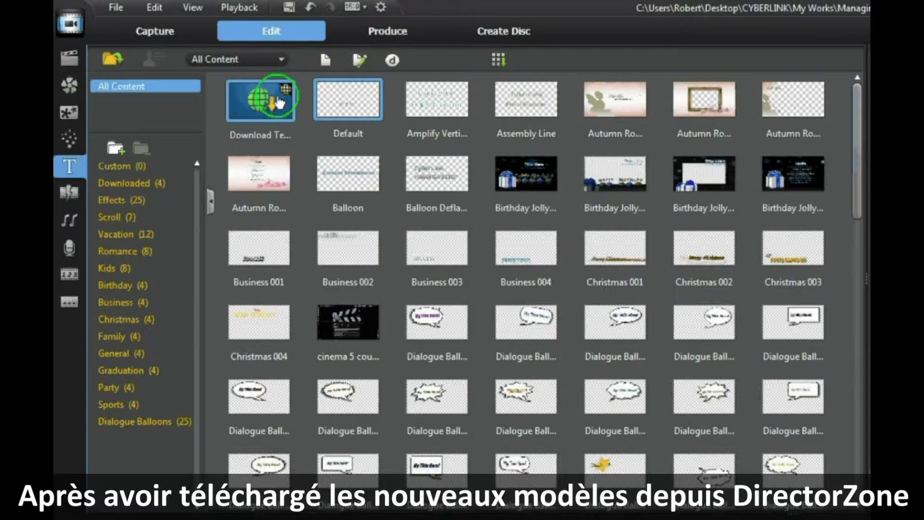
Step: Show the Downloaded category, select the cinema 5 count and Metro templates, and add a new folder
left_click(125, 187)
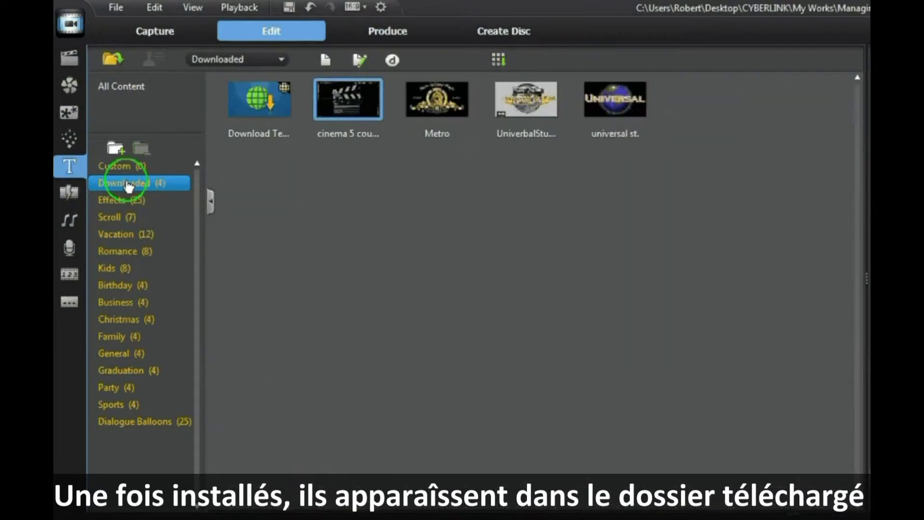
left_click(347, 116)
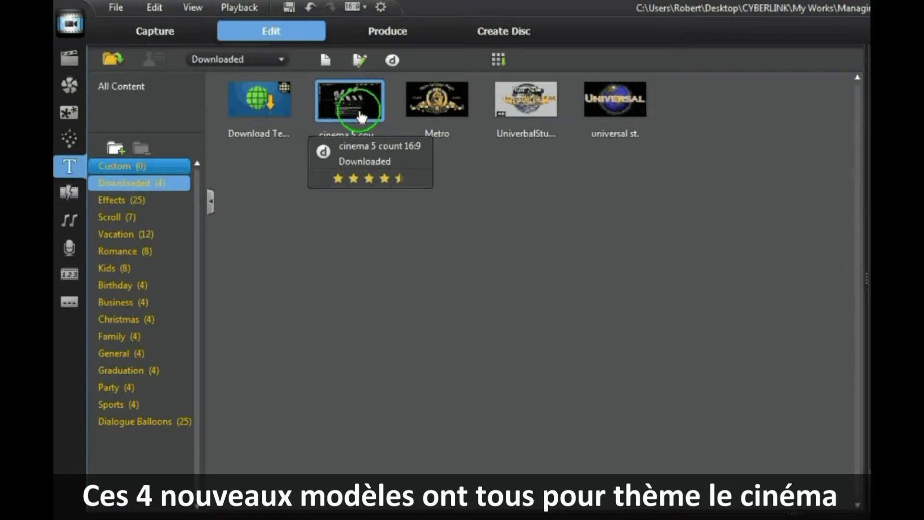
left_click(458, 128)
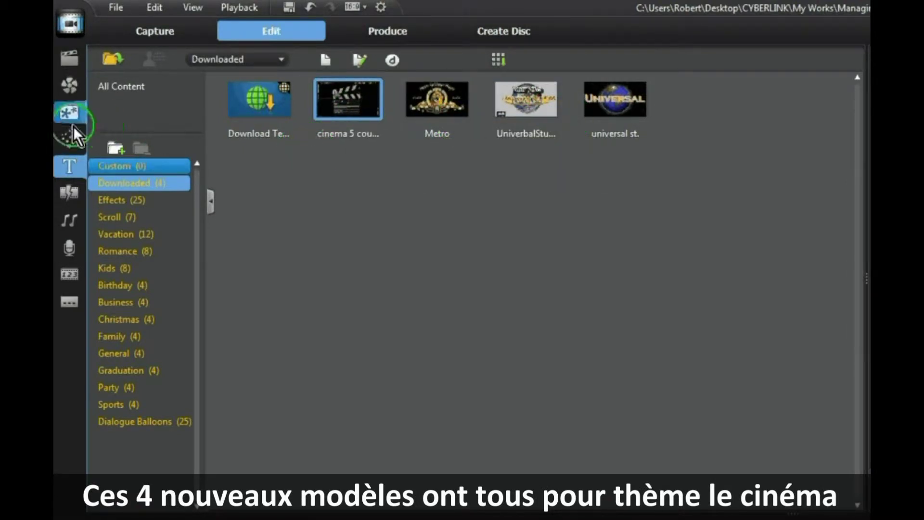
left_click(116, 149)
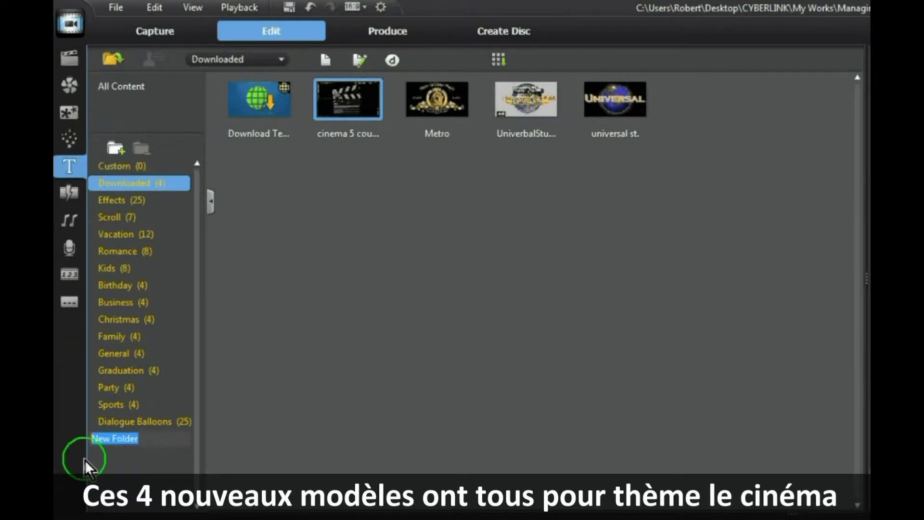
Step: Rename the new category folder from 'New Folder' to 'Cinema'
left_click(138, 437)
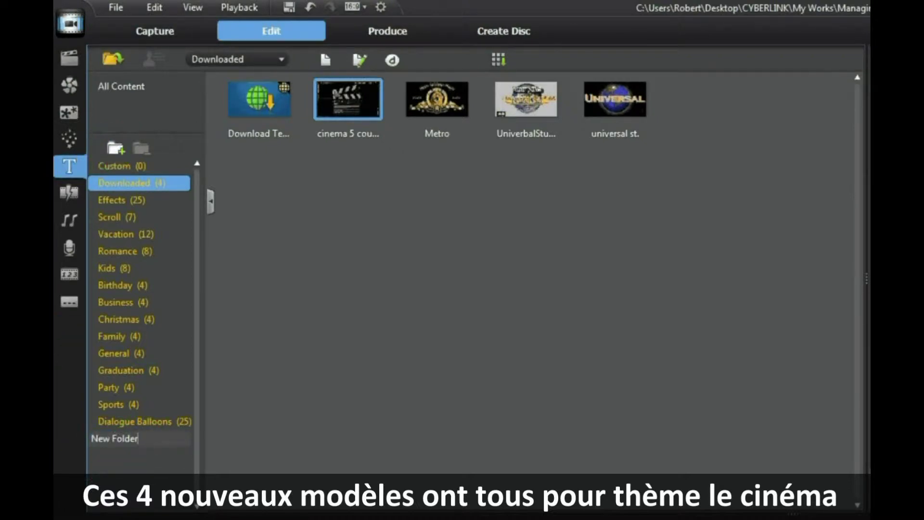
key("BackSpace")
key("BackSpace")
key("BackSpace")
key("BackSpace")
key("BackSpace")
key("BackSpace")
key("BackSpace")
key("BackSpace")
key("BackSpace")
key("BackSpace")
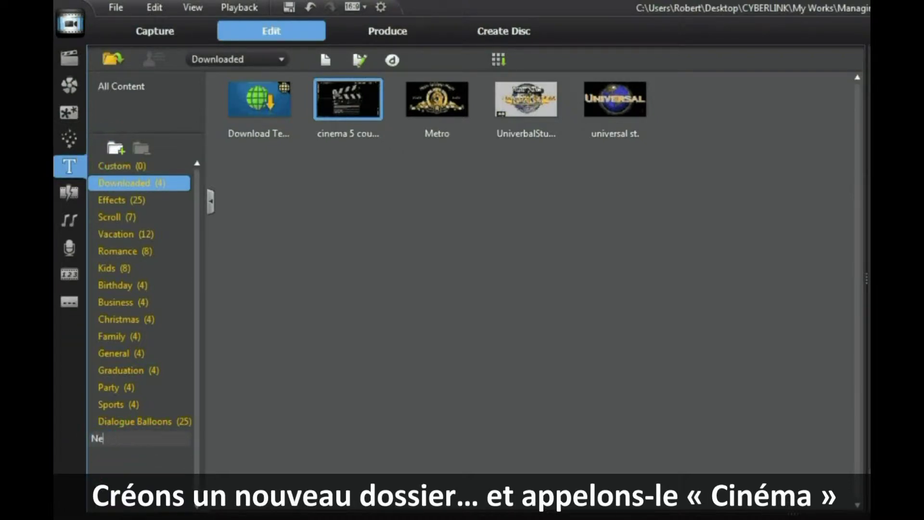
type("Cinema")
left_click(293, 385)
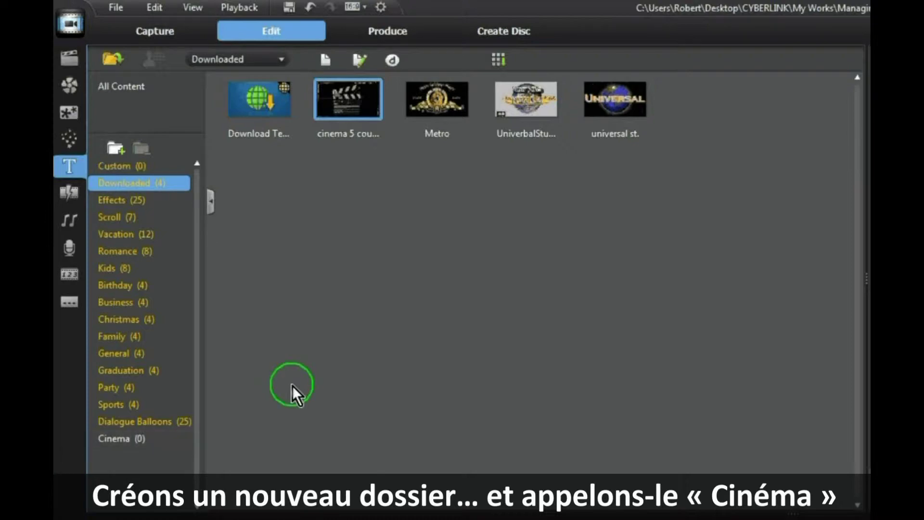
left_click(435, 298)
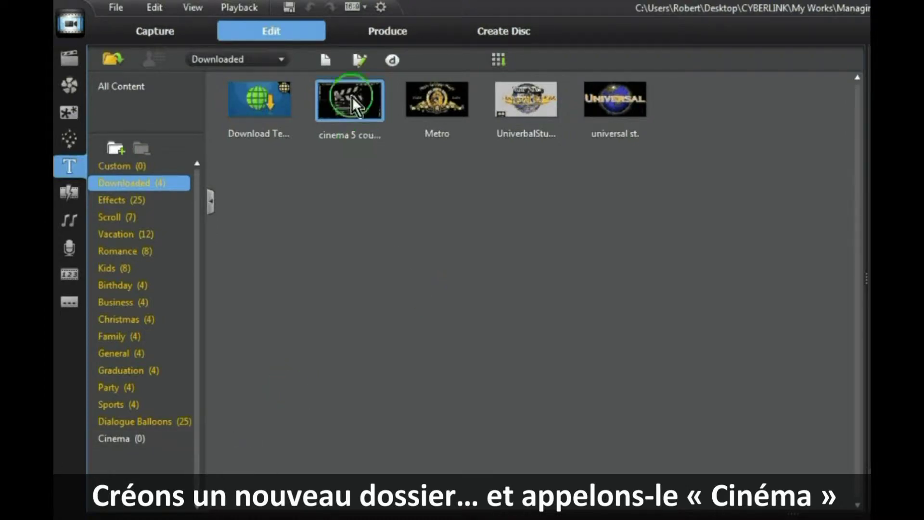
Step: Move cinema 5 count, Metro, silver globe logo and universal st. into Cinema, then open Cinema
left_click_drag(351, 96, 109, 439)
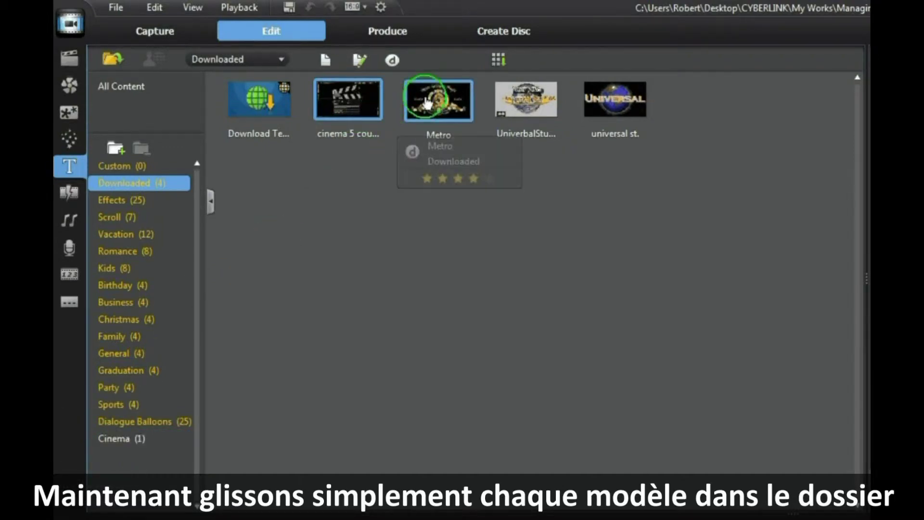
left_click_drag(433, 99, 116, 437)
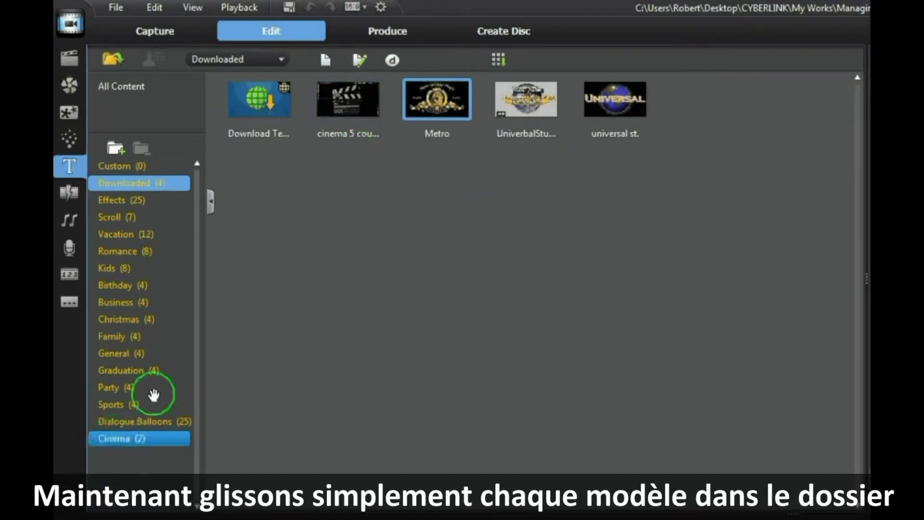
left_click_drag(527, 99, 111, 440)
left_click_drag(586, 113, 130, 446)
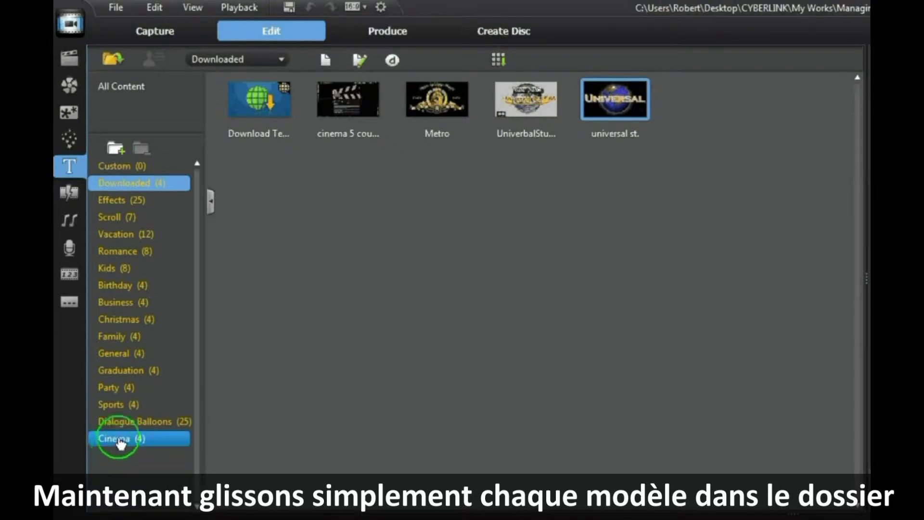
left_click(123, 442)
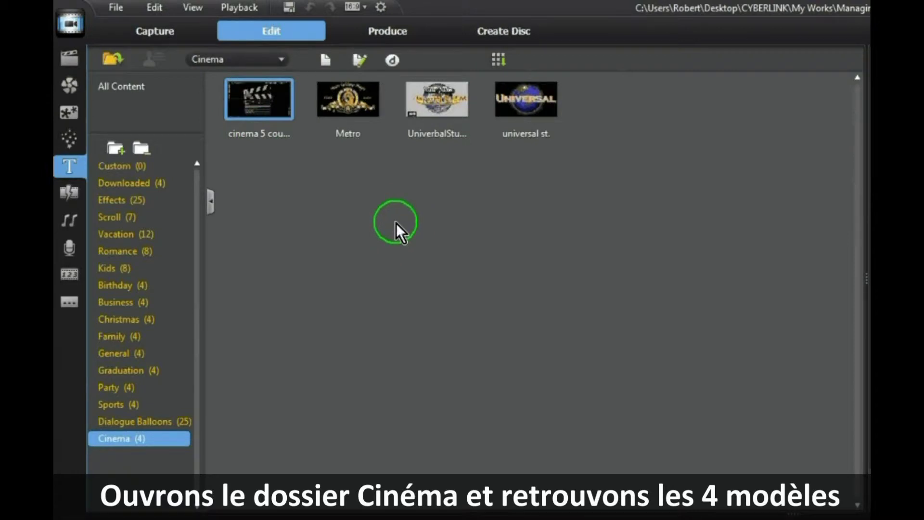
key("Right")
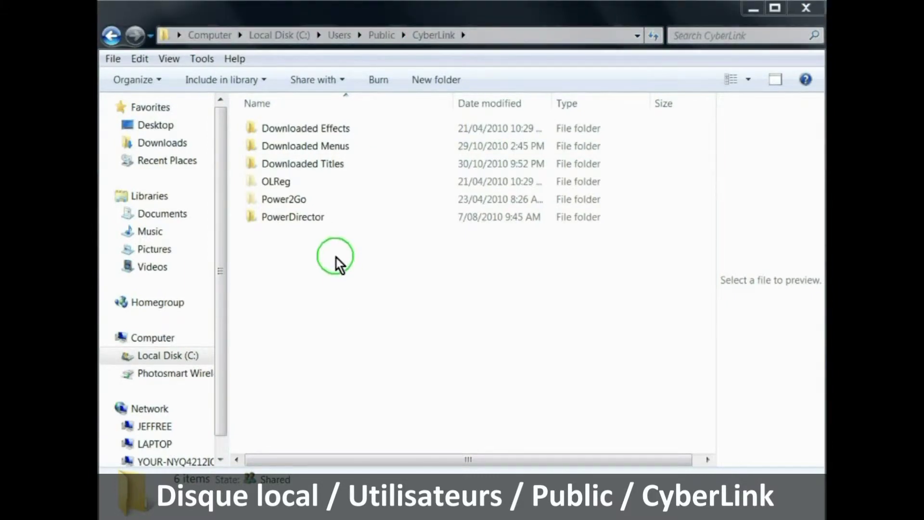
Step: Open the Downloaded Titles folder inside C:\Users\Public\CyberLink
double_click(284, 164)
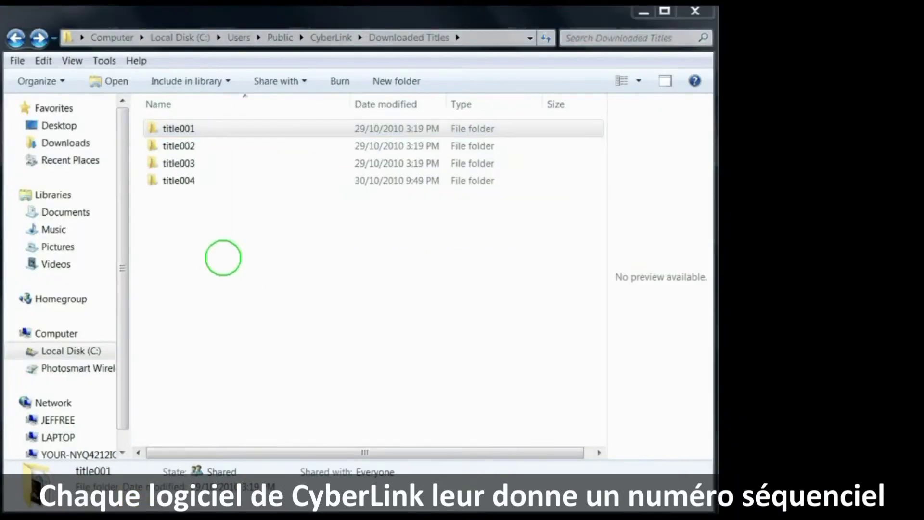
Step: Open the TitleTemplate file from the title001 folder in Notepad
left_click(175, 128)
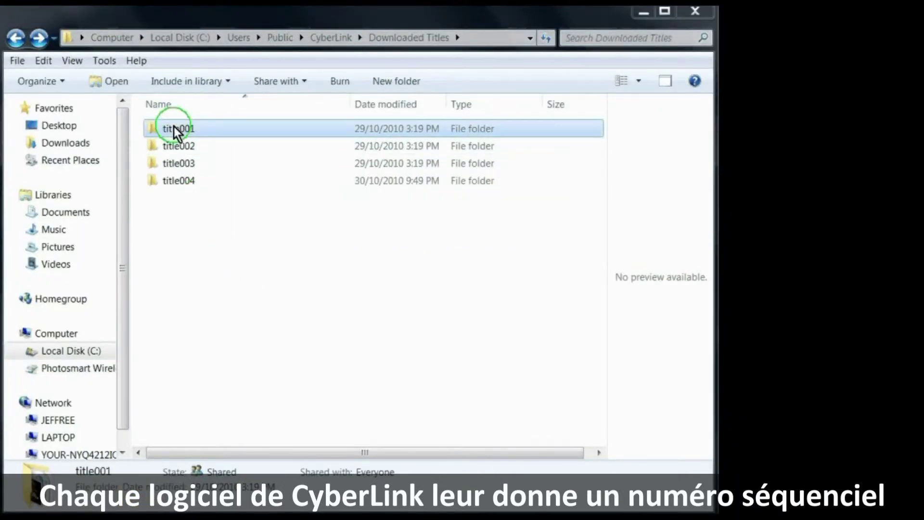
double_click(174, 126)
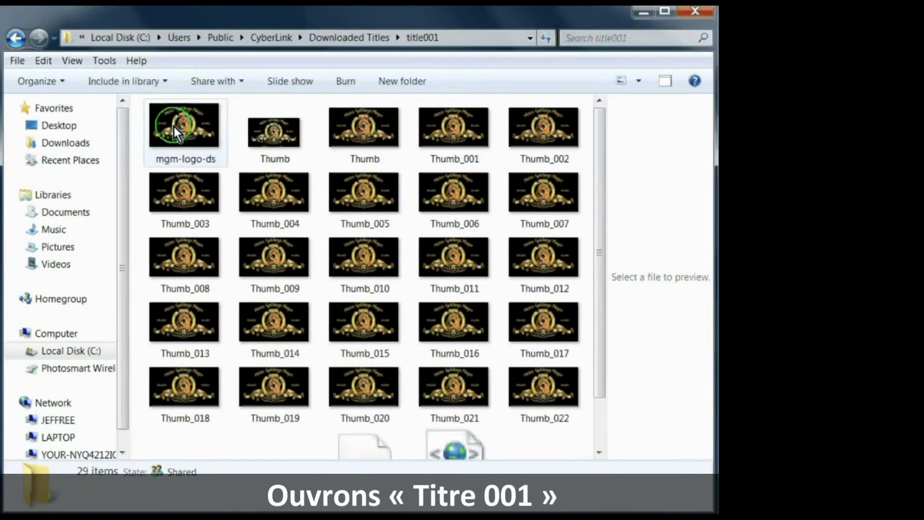
scroll(604, 246, "down", 3)
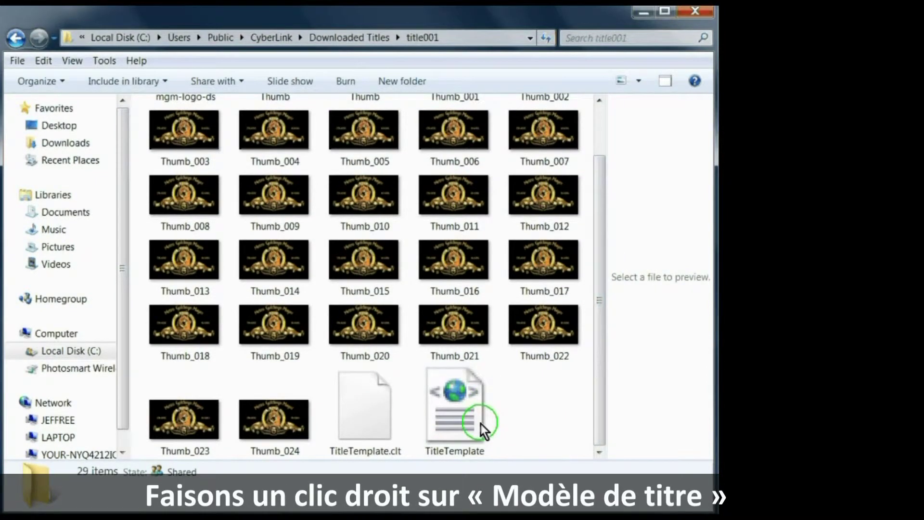
right_click(454, 403)
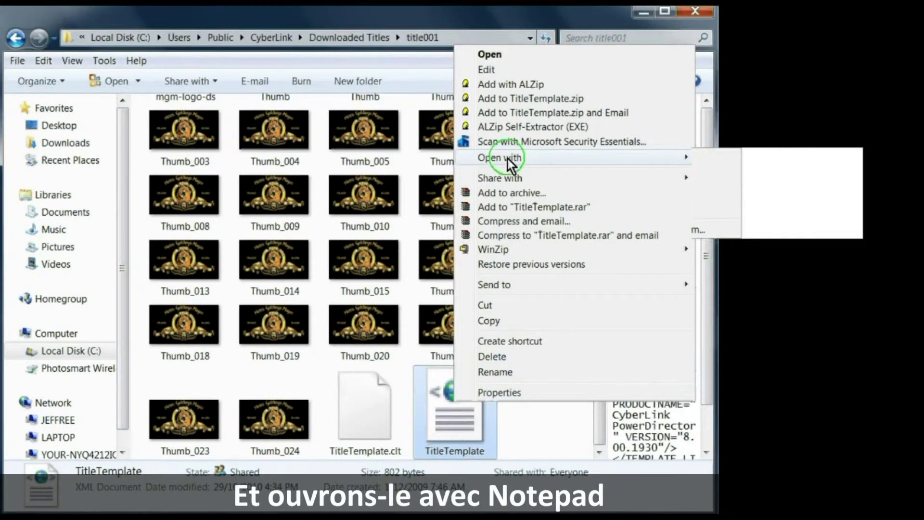
mouse_move(534, 156)
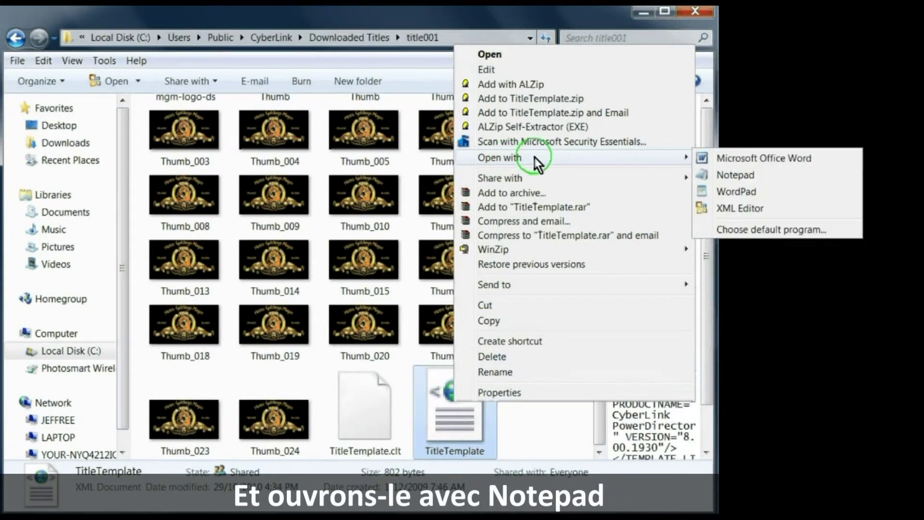
left_click(742, 176)
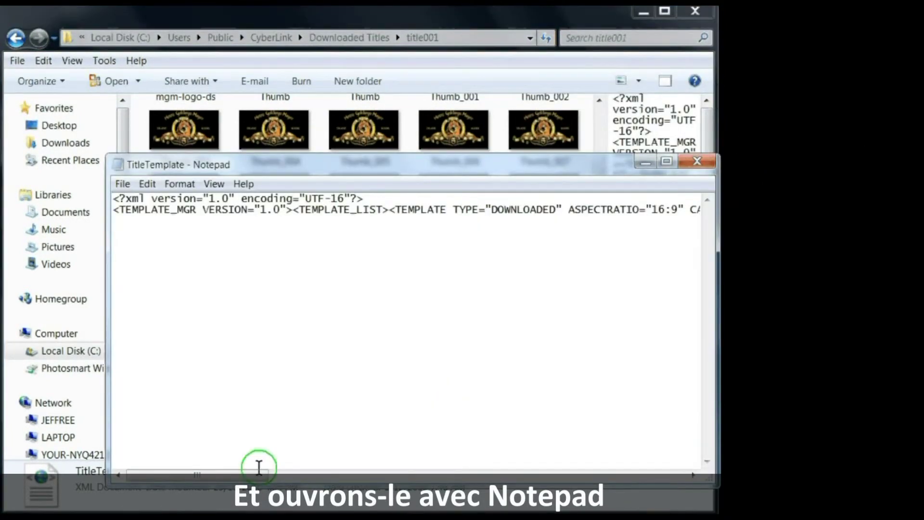
Step: Change the template's ALIAS value from Metro to Lion
left_click_drag(265, 474, 429, 477)
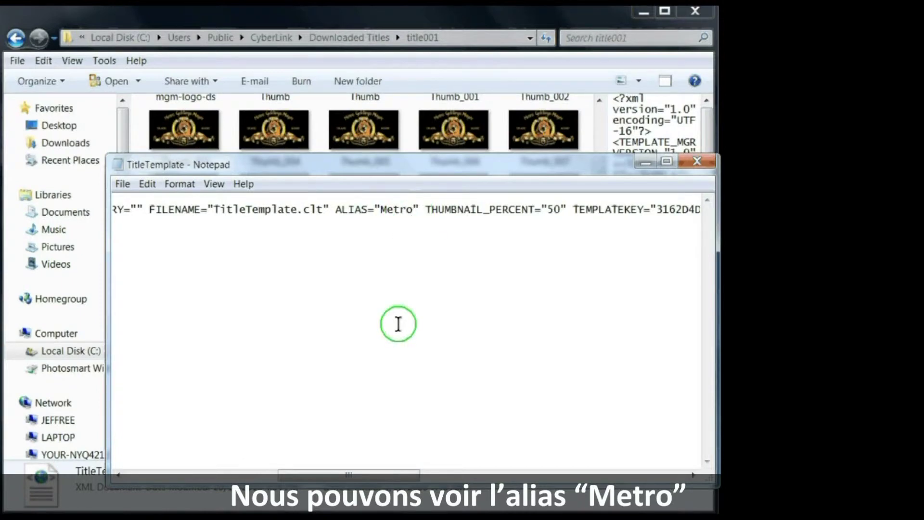
key("BackSpace")
key("BackSpace")
key("BackSpace")
key("BackSpace")
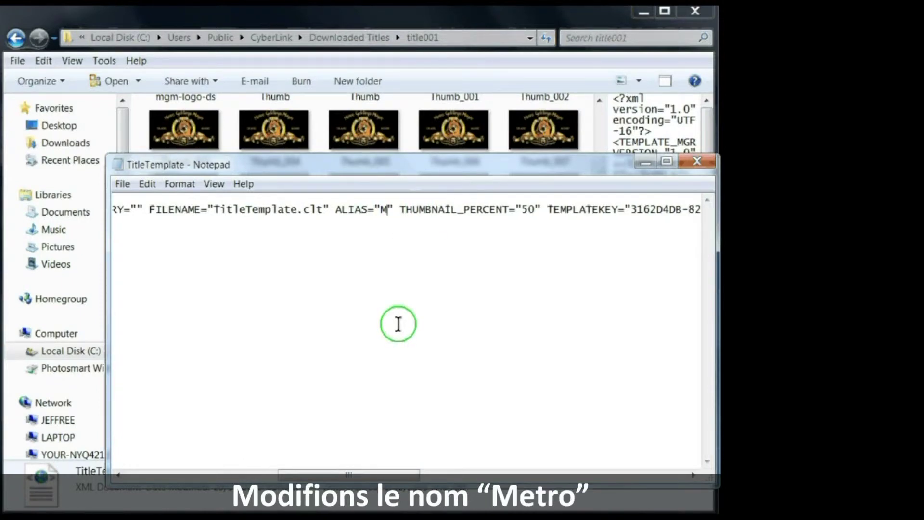
key("BackSpace")
type("L")
type("ion")
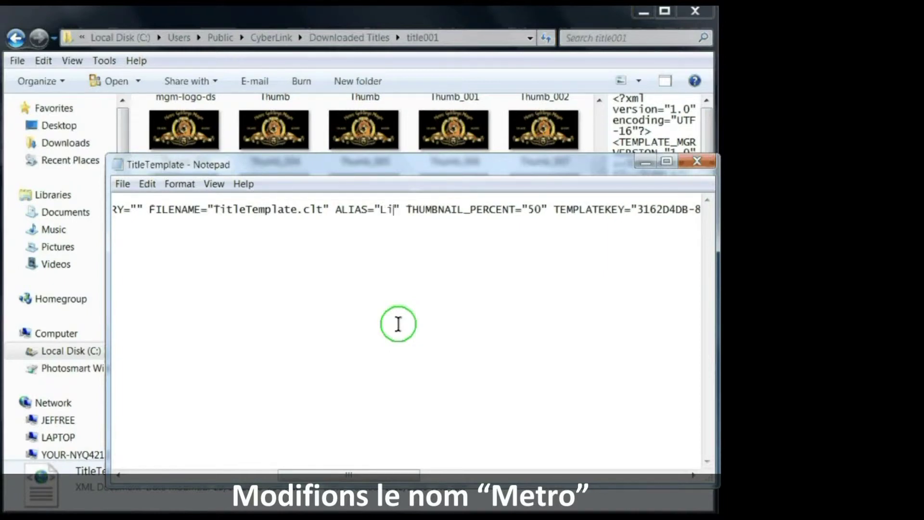
Step: Save the edited TitleTemplate file and close Notepad
left_click(124, 186)
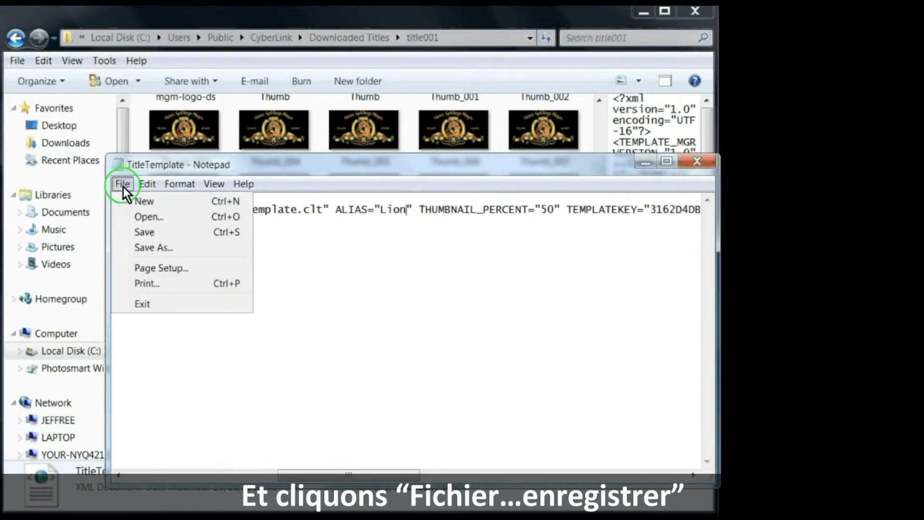
left_click(145, 231)
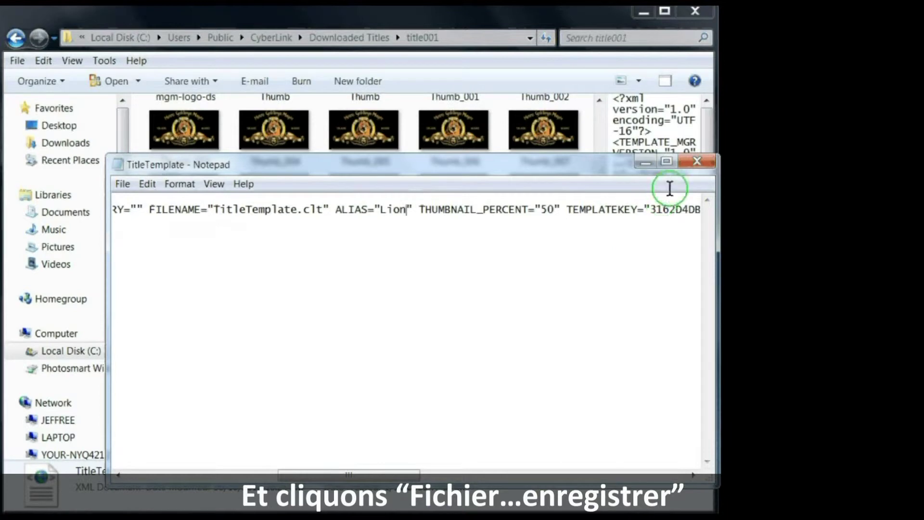
left_click(693, 164)
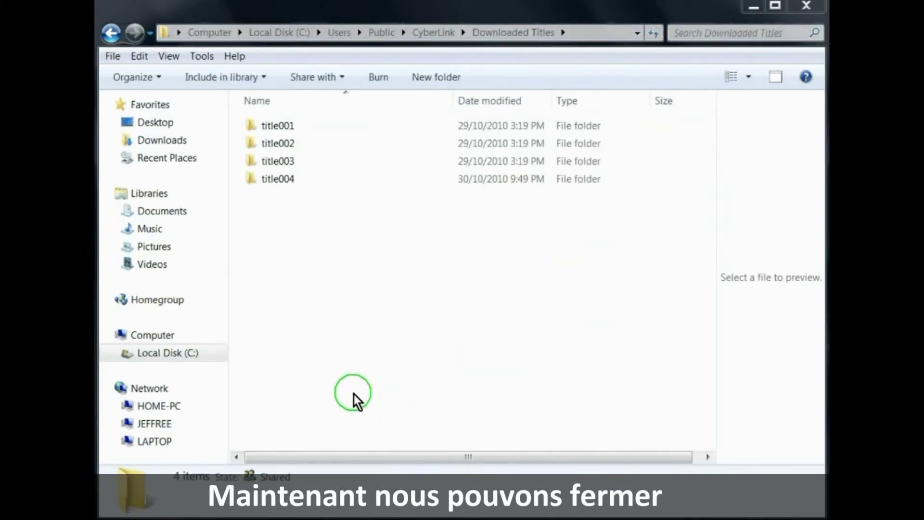
Step: Rename the title001 folder in Downloaded Titles to 'Lion'
right_click(264, 127)
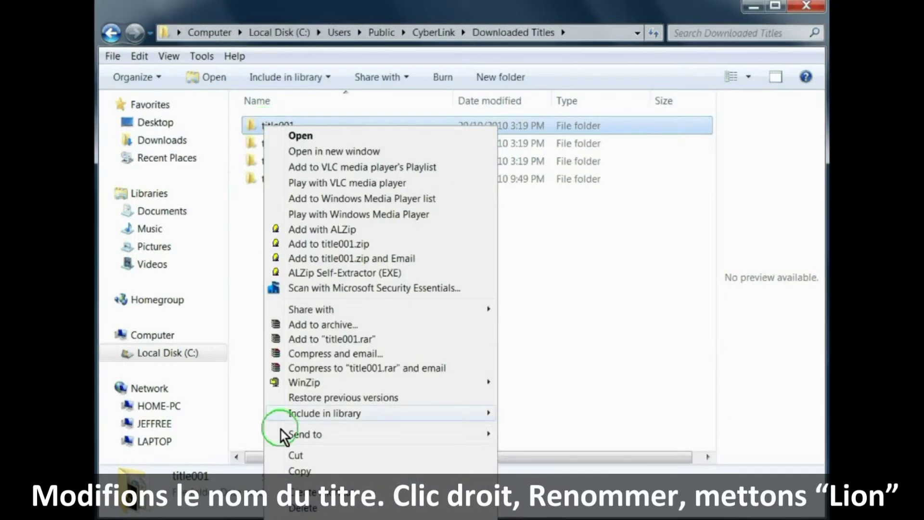
left_click(303, 516)
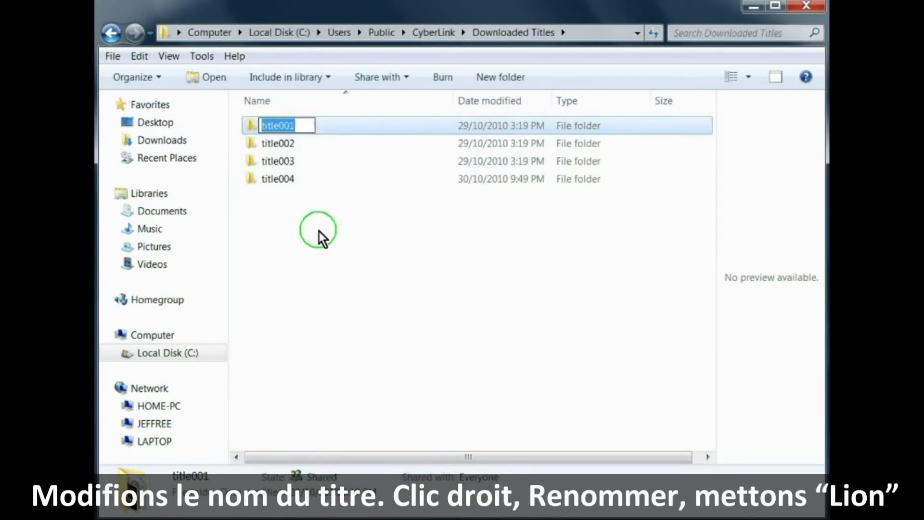
key("BackSpace")
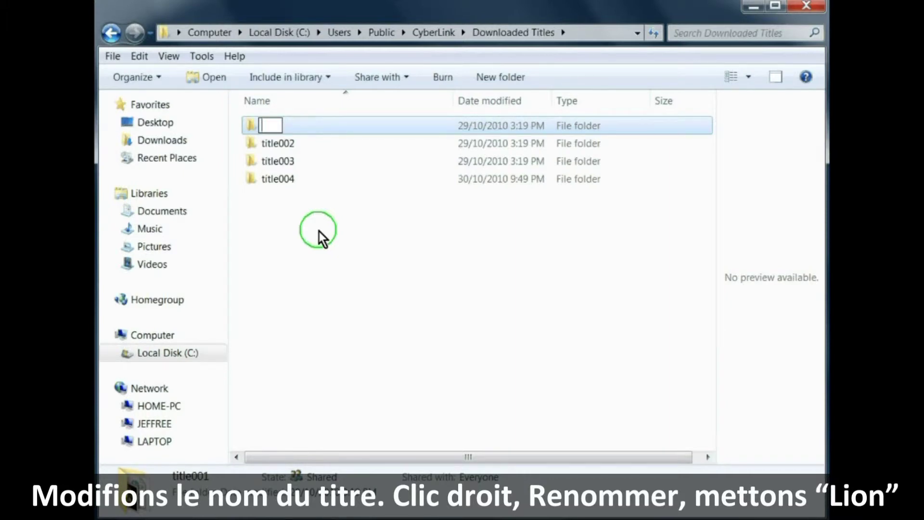
type("Lion")
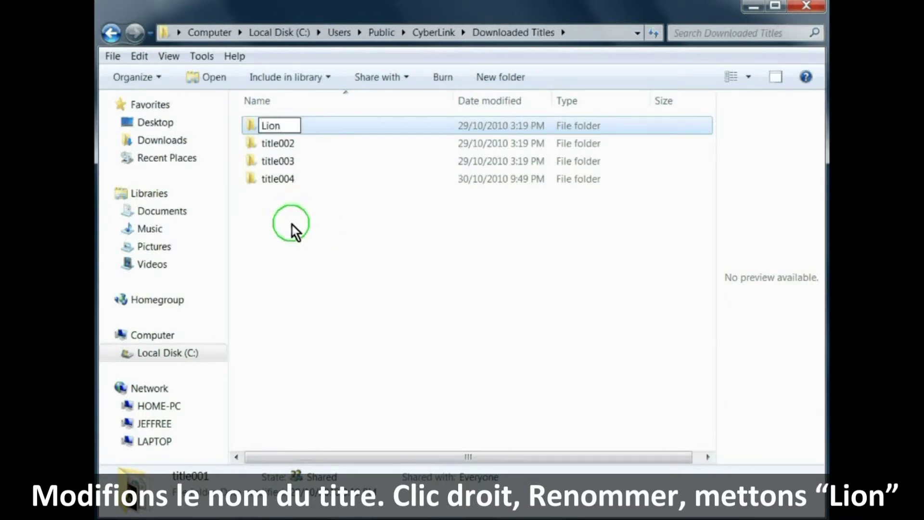
left_click(297, 245)
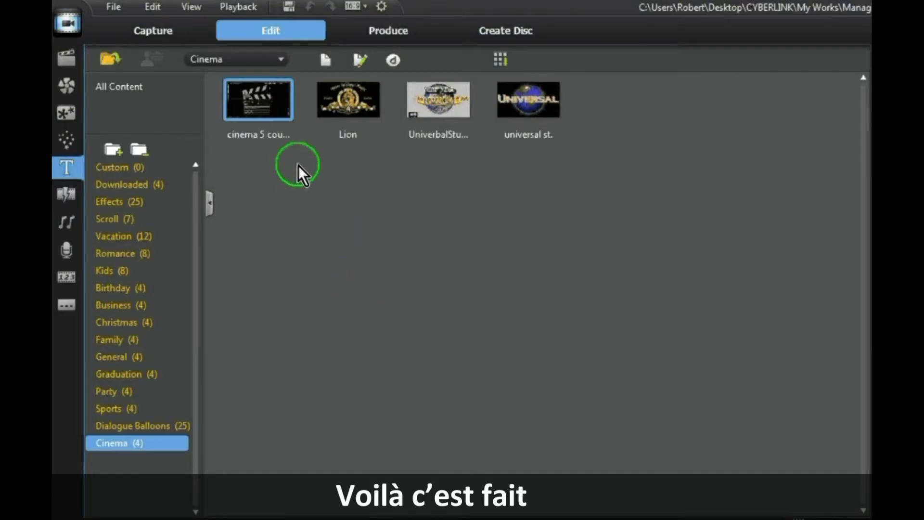
Step: Open the Cinema category's Lion template in the Title Designer
mouse_move(356, 142)
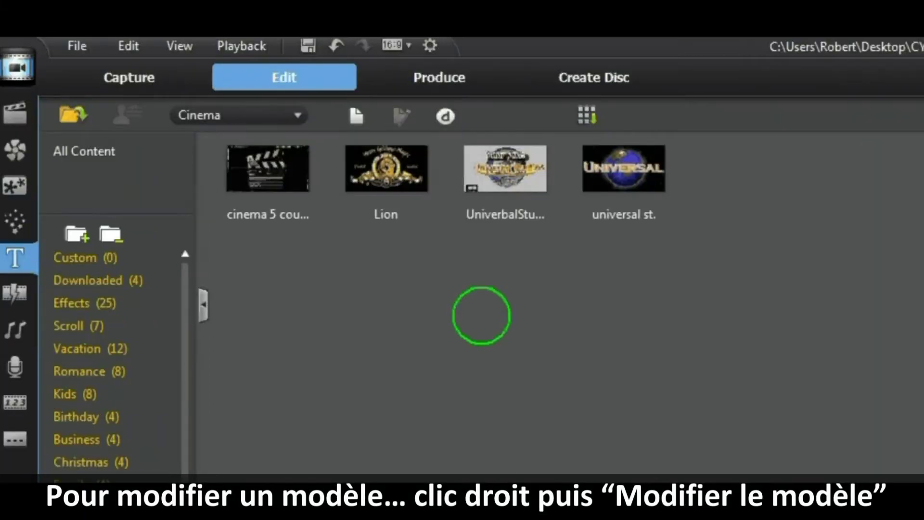
mouse_move(385, 164)
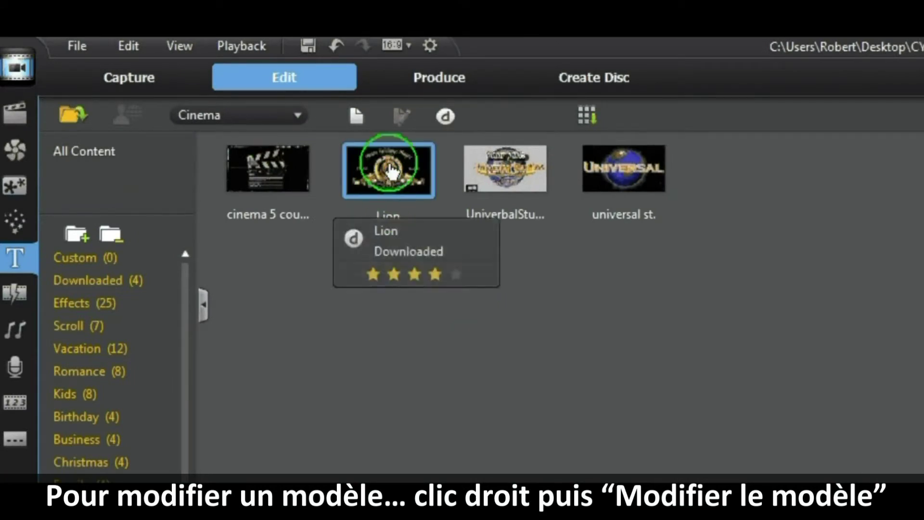
right_click(391, 169)
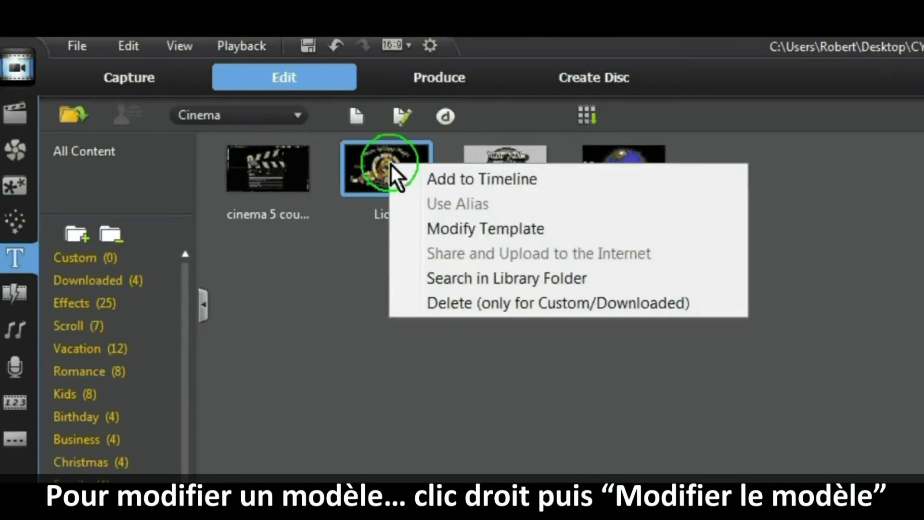
left_click(443, 230)
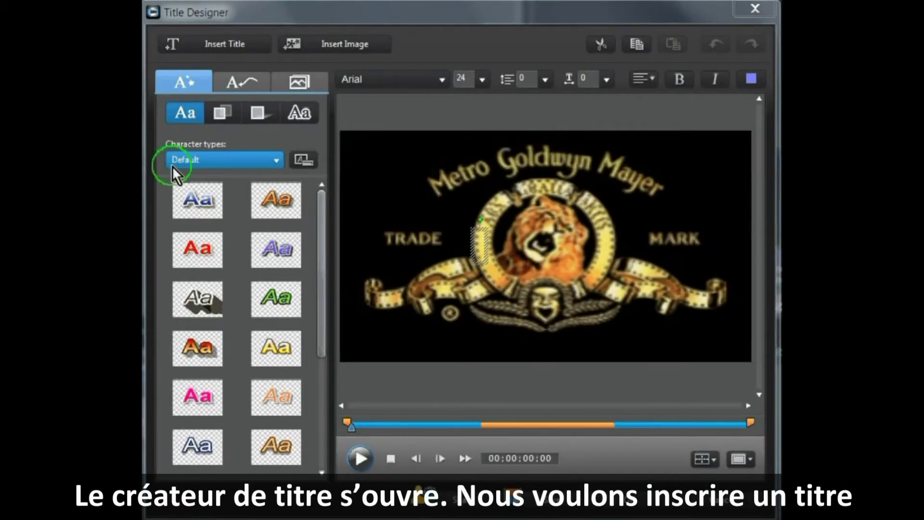
Step: Insert a new title below the lion emblem, styled red-gold at font size 20
left_click(216, 42)
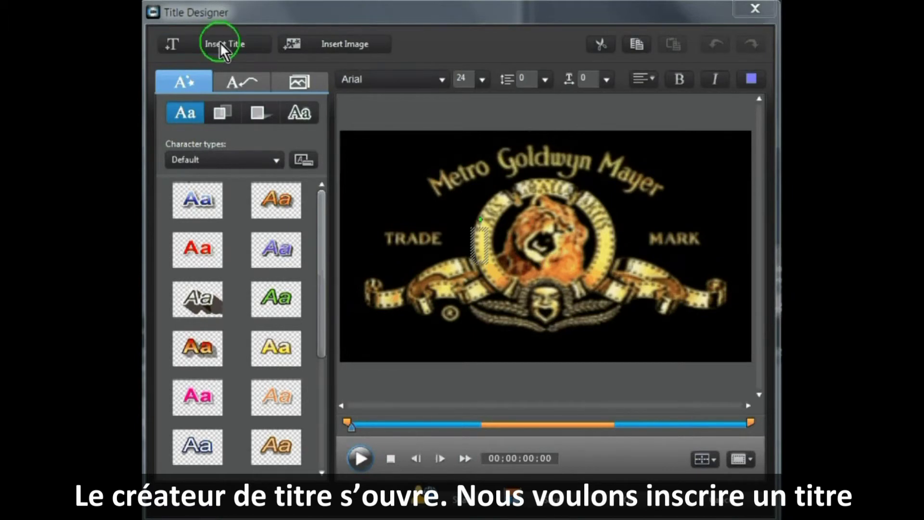
left_click(508, 309)
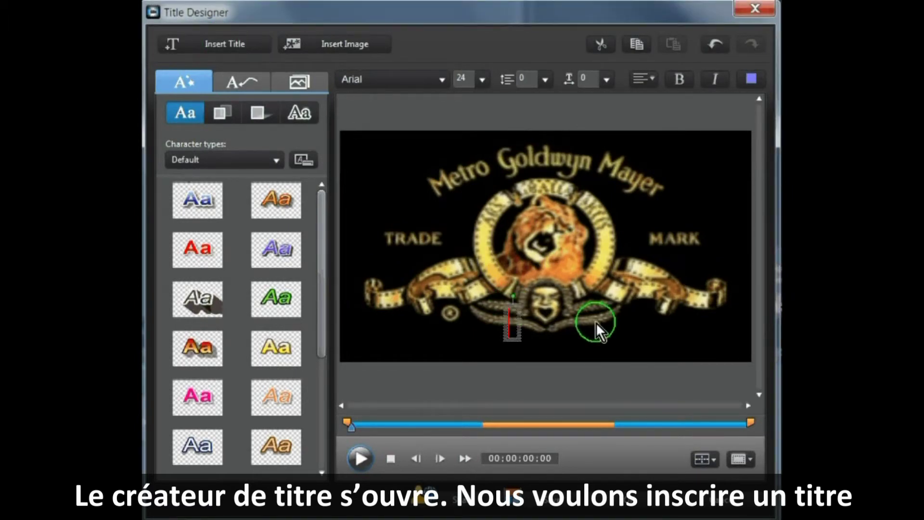
left_click(204, 348)
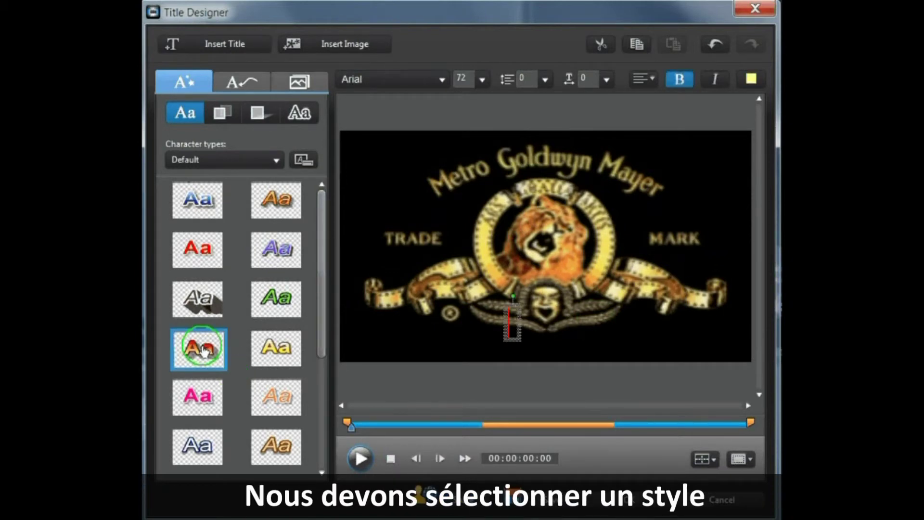
left_click(494, 106)
left_click(481, 81)
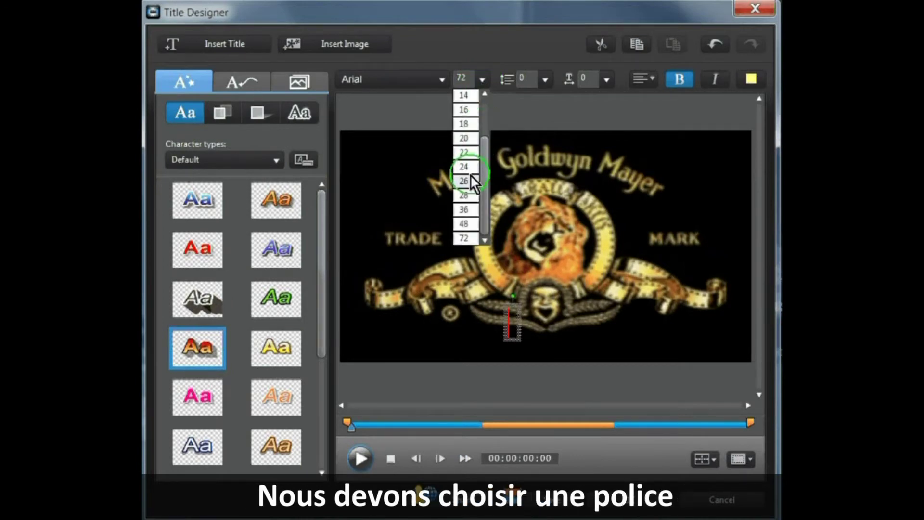
left_click(474, 141)
Step: Enter 'Lion Park' as the caption and nudge it slightly lower beneath the emblem
left_click(522, 311)
left_click(582, 275)
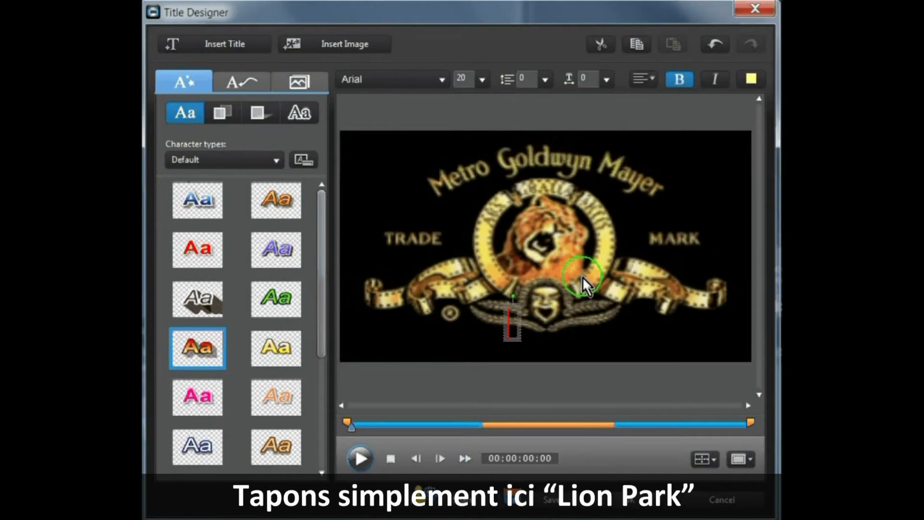
type("Lion")
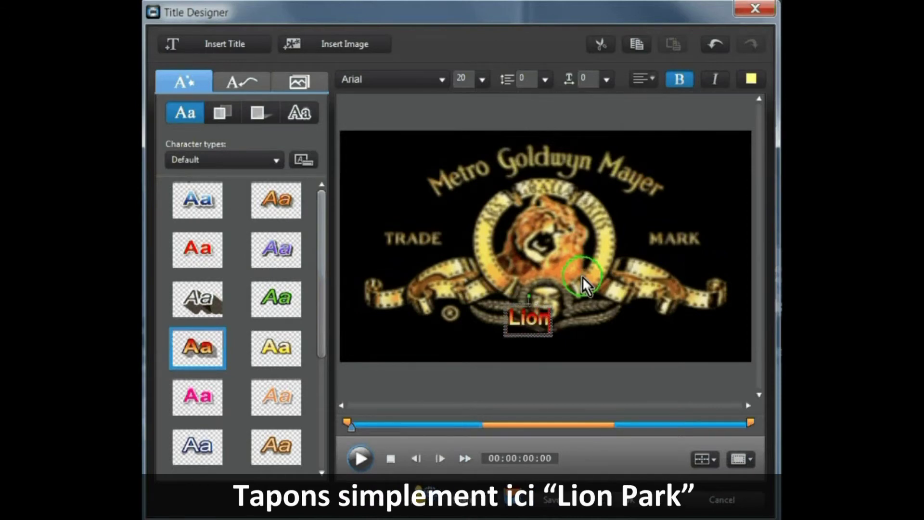
type(" Park")
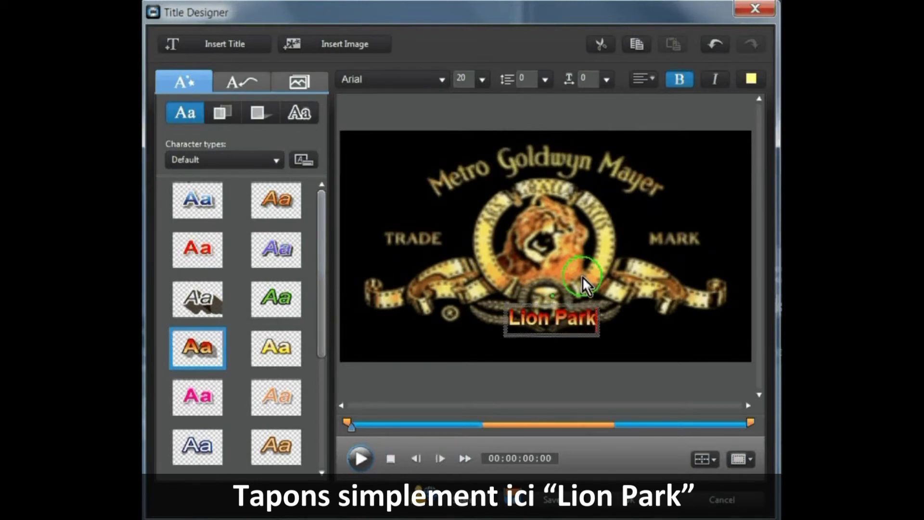
left_click(347, 265)
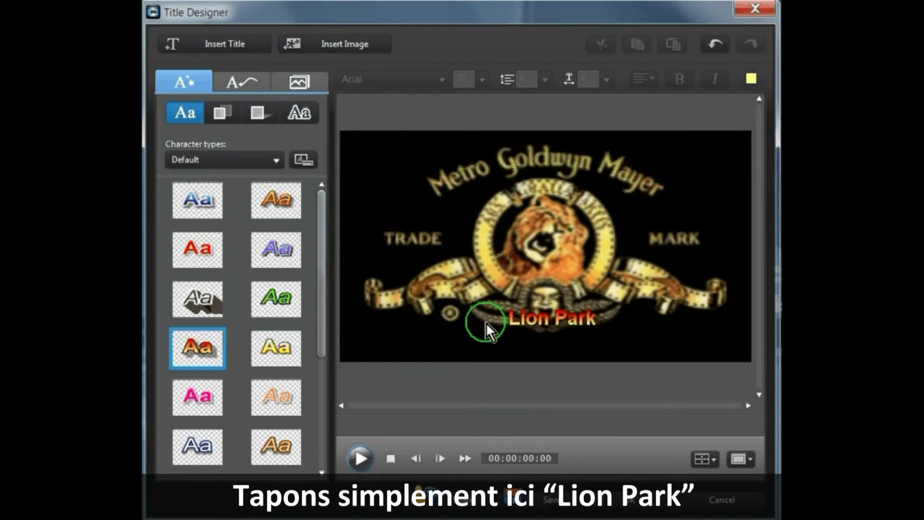
left_click_drag(546, 316, 539, 326)
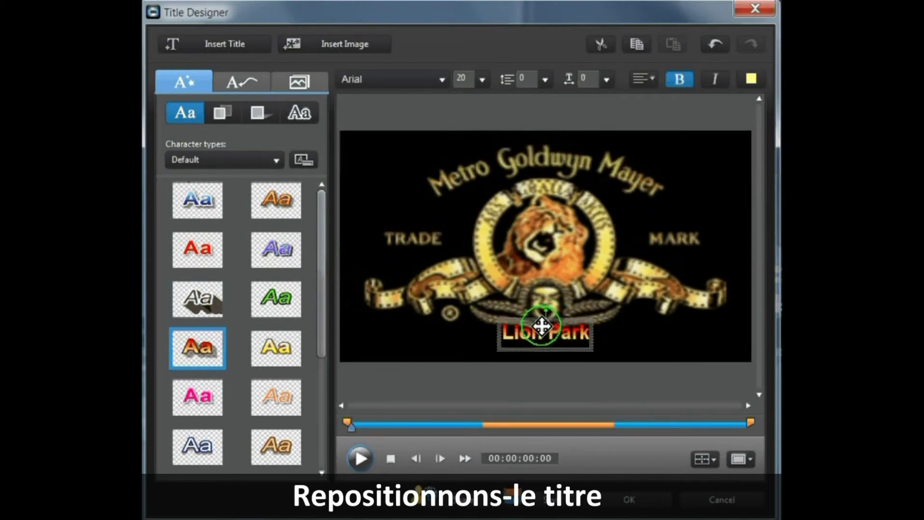
Step: Save the edited title as a new custom template called 'Lion Park'
left_click(546, 505)
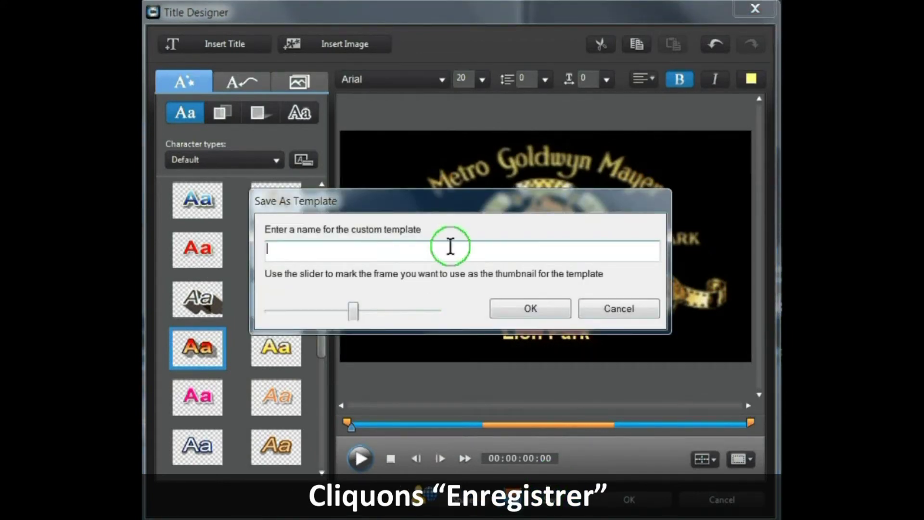
type("Lion")
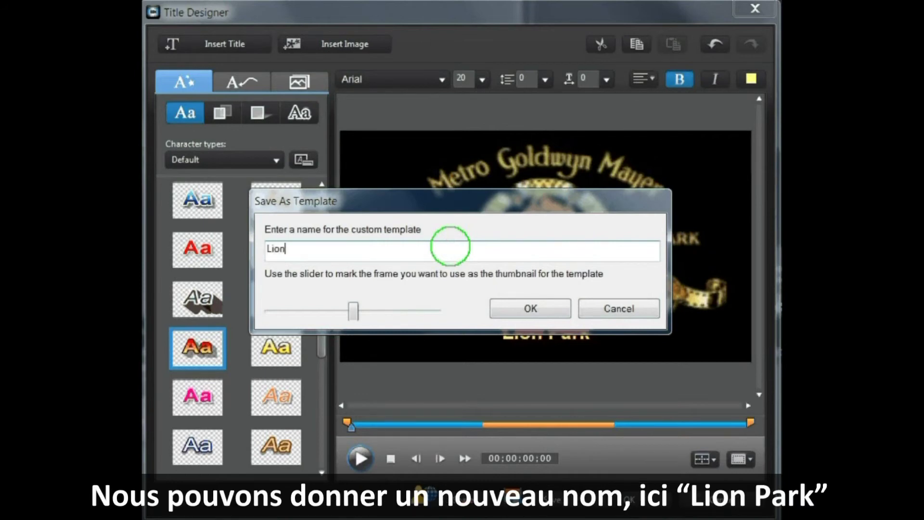
type(" Park")
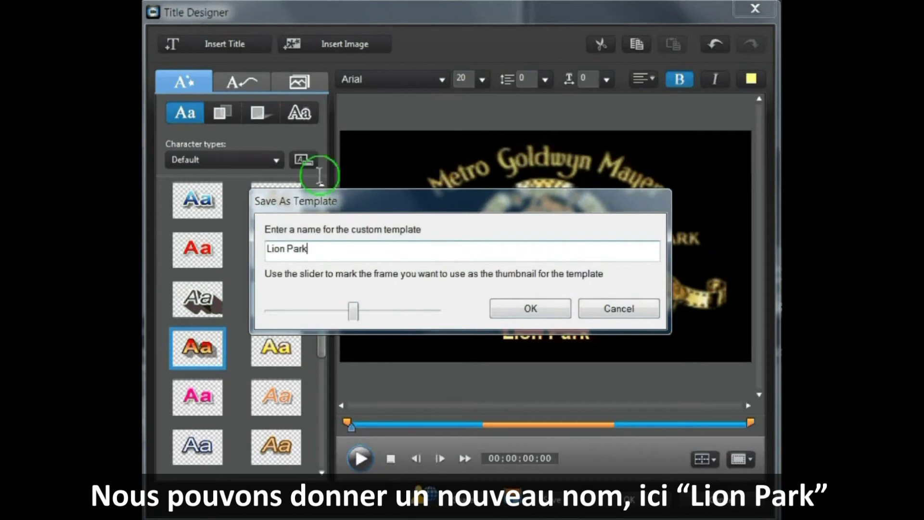
left_click(515, 307)
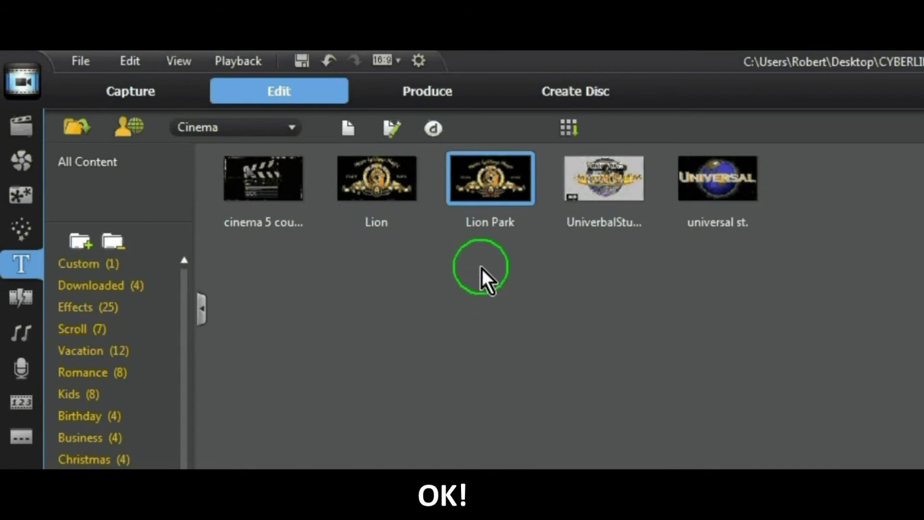
Step: Check that 'Lion Park' now appears in the Cinema title category as a custom template
mouse_move(479, 181)
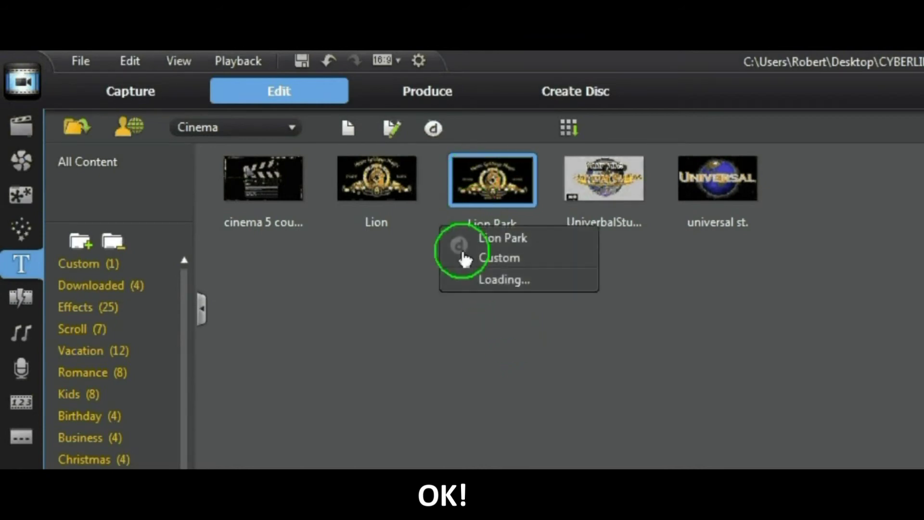